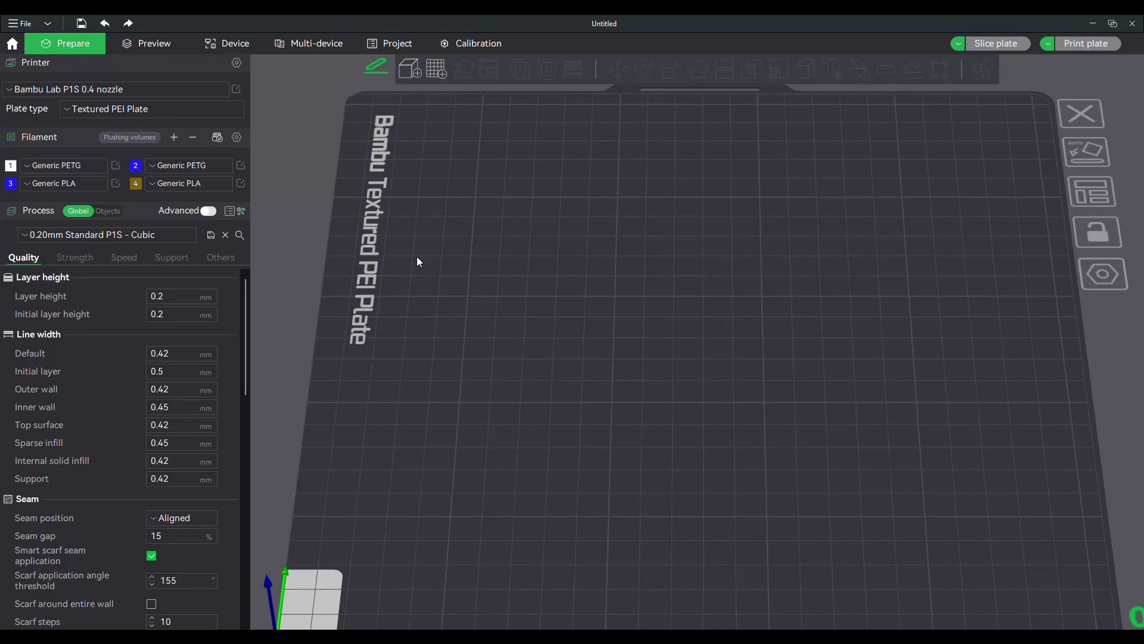
Zoom and orbit to a front view of the cube, deselect it, and paste a second copy.
{"action": "scroll", "coordinate": [550, 349], "scroll_direction": "down", "scroll_amount": 4}
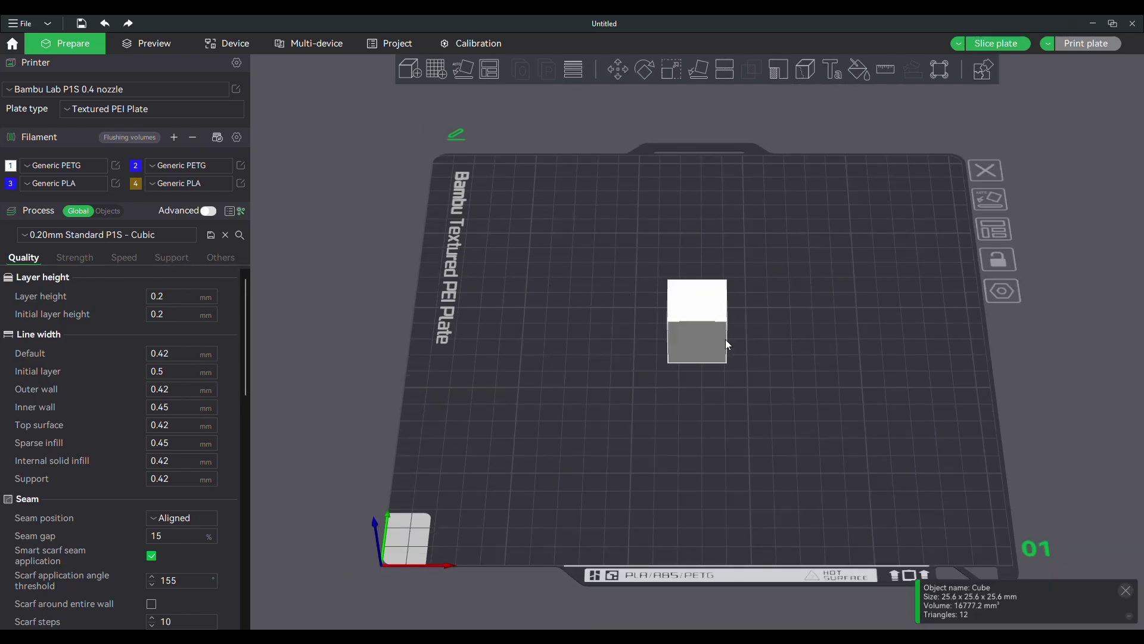
{"action": "scroll", "coordinate": [771, 352], "scroll_direction": "up", "scroll_amount": 3}
{"action": "left_click_drag", "start_coordinate": [771, 352], "coordinate": [656, 322]}
{"action": "left_click", "coordinate": [694, 329]}
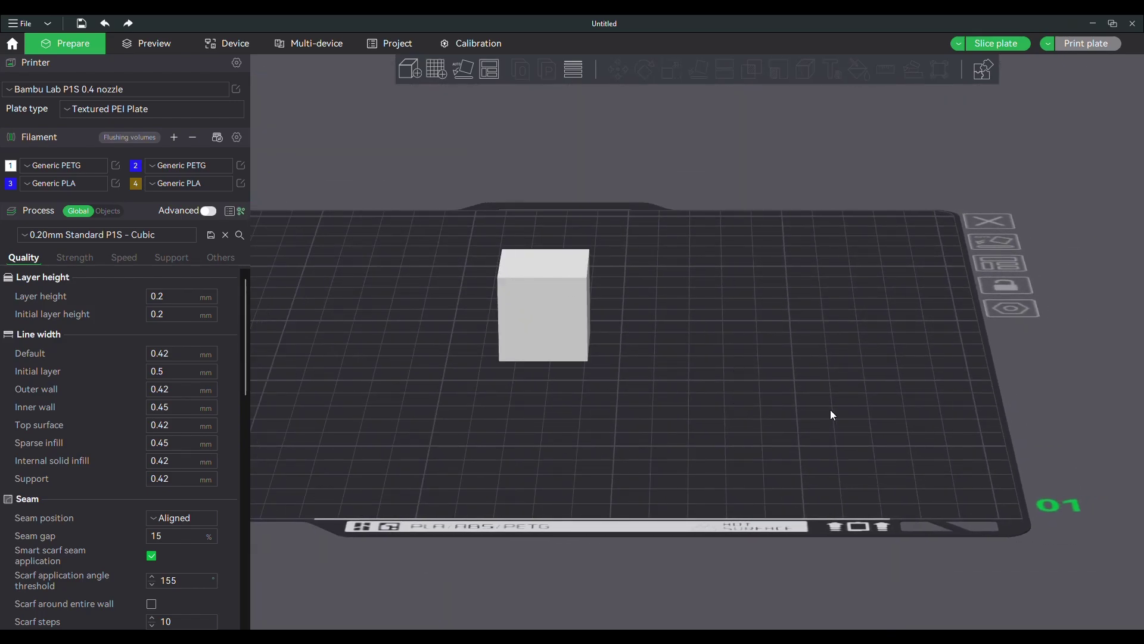
{"action": "key", "text": "ctrl+v"}
Move the pasted cube over the original and lift it along the vertical axis.
{"action": "left_click_drag", "start_coordinate": [658, 314], "coordinate": [603, 319]}
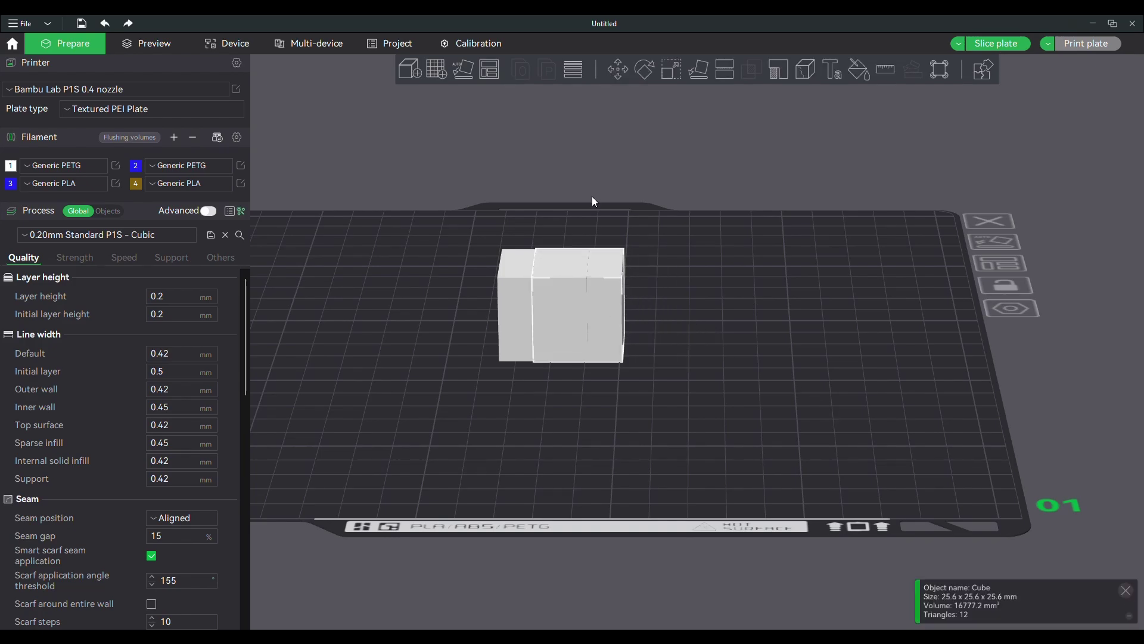
{"action": "left_click", "coordinate": [619, 73]}
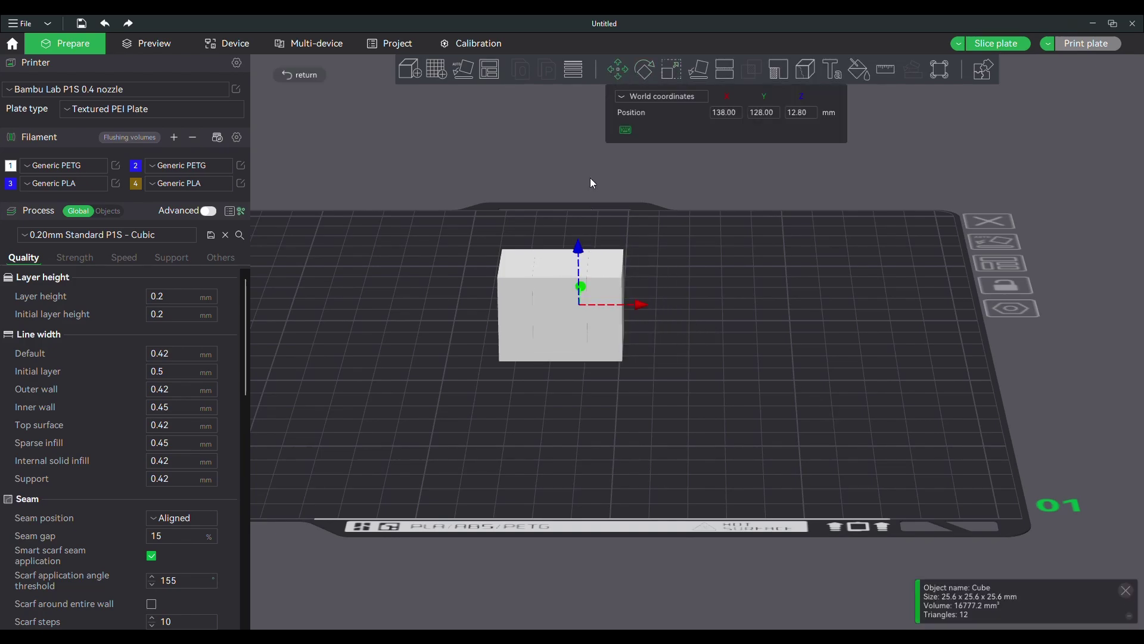
{"action": "left_click_drag", "start_coordinate": [581, 257], "coordinate": [581, 197]}
{"action": "right_click_drag", "start_coordinate": [599, 320], "coordinate": [652, 317]}
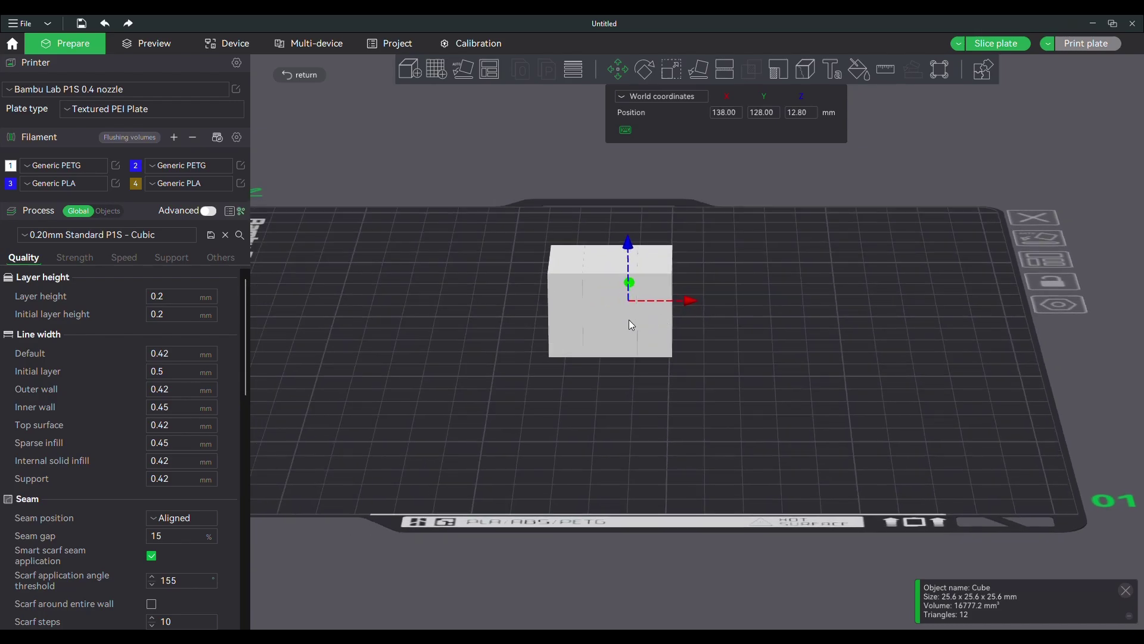
Group both cubes into one Assembly with Ctrl+G and show the per-object list.
{"action": "key", "text": "ctrl+a"}
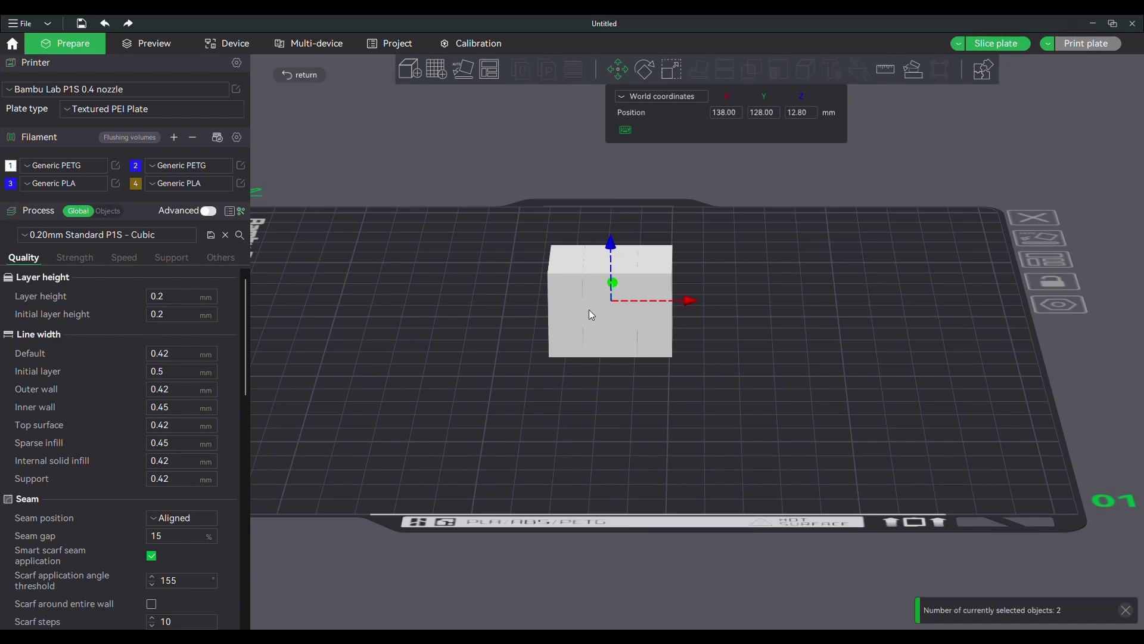
{"action": "left_click", "coordinate": [770, 340]}
{"action": "left_click", "coordinate": [613, 302]}
{"action": "key", "text": "ctrl+a"}
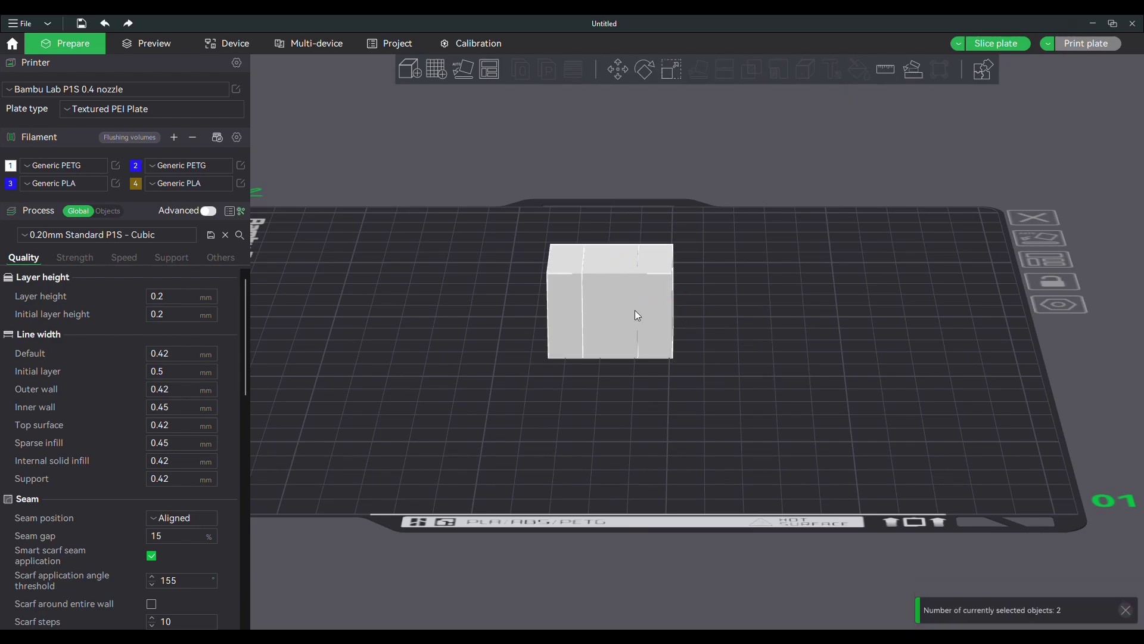
{"action": "key", "text": "ctrl+g"}
{"action": "left_click_drag", "start_coordinate": [739, 315], "coordinate": [723, 324]}
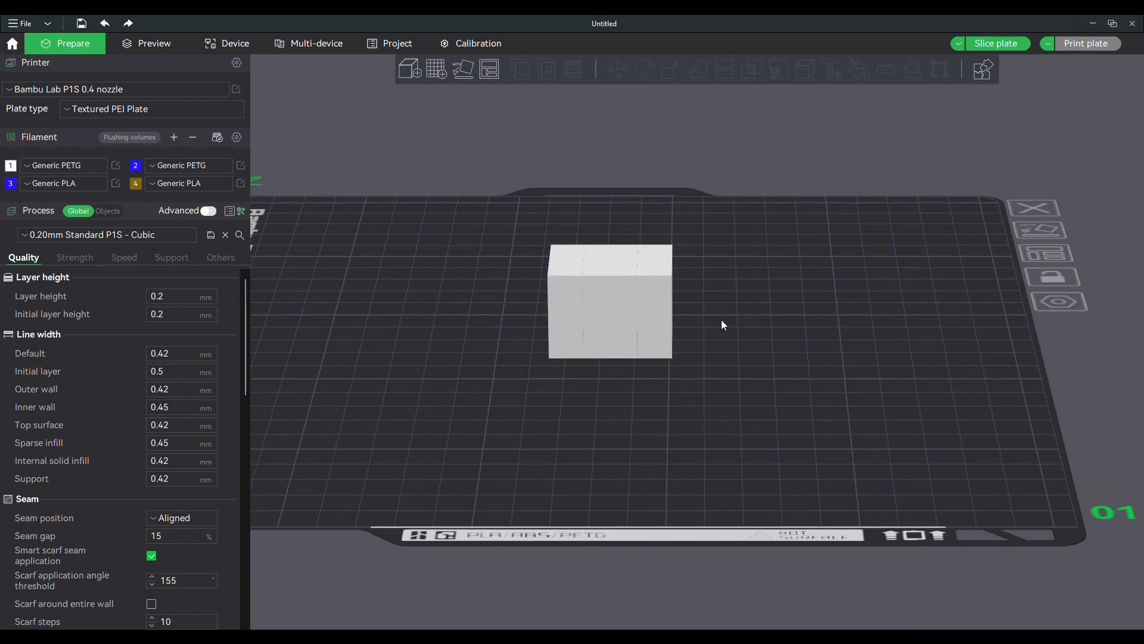
{"action": "left_click", "coordinate": [108, 211]}
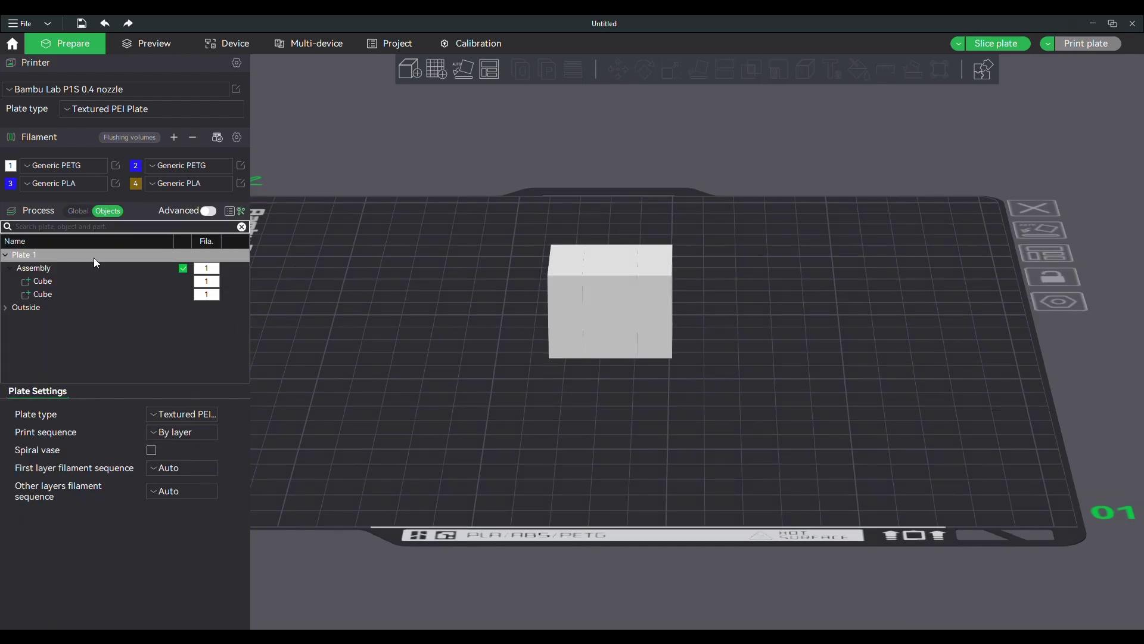
Move the Assembly's second Cube part to X 11.10, Y -0.08, Z 11.69 mm.
{"action": "left_click", "coordinate": [62, 294]}
{"action": "key", "text": "m"}
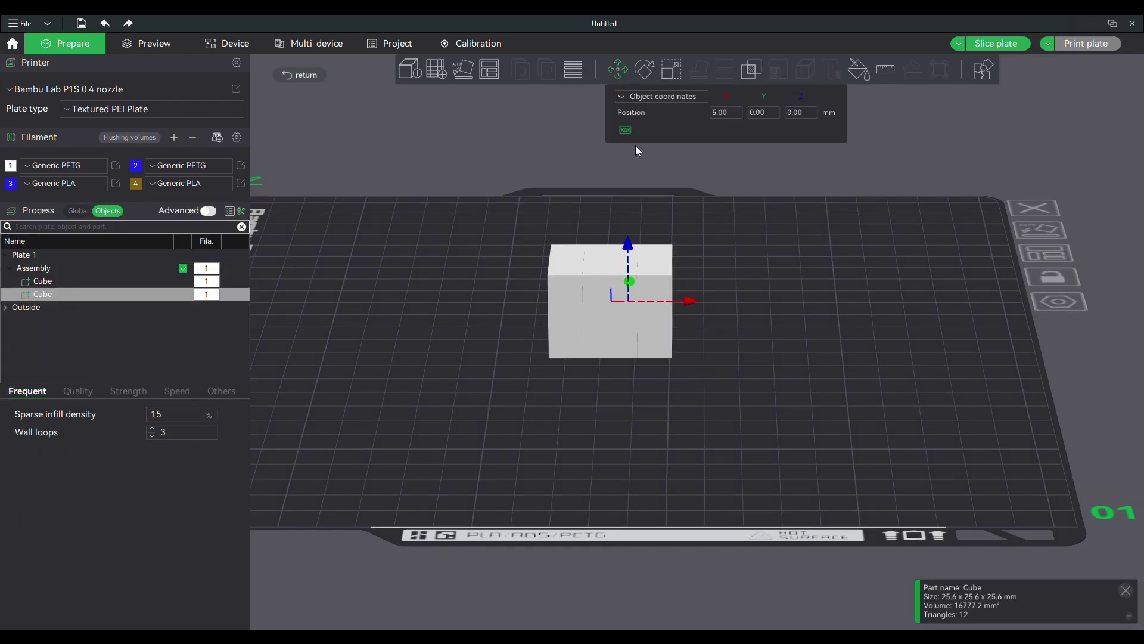
{"action": "left_click_drag", "start_coordinate": [627, 249], "coordinate": [624, 211]}
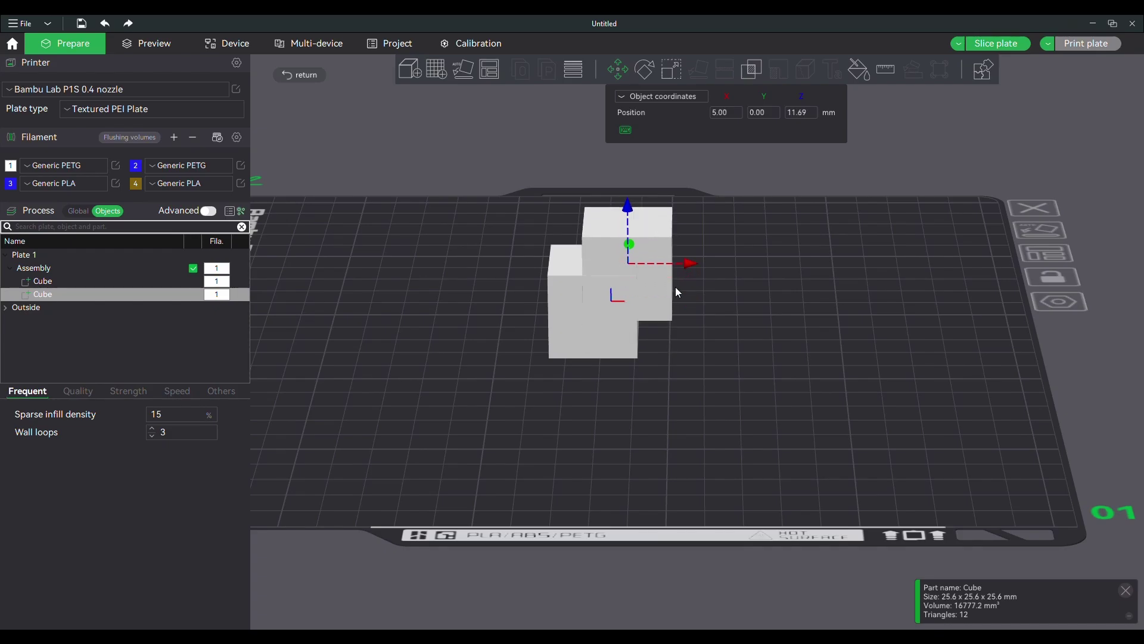
{"action": "scroll", "coordinate": [631, 327], "scroll_direction": "up", "scroll_amount": 5}
{"action": "left_click_drag", "start_coordinate": [708, 336], "coordinate": [755, 327]}
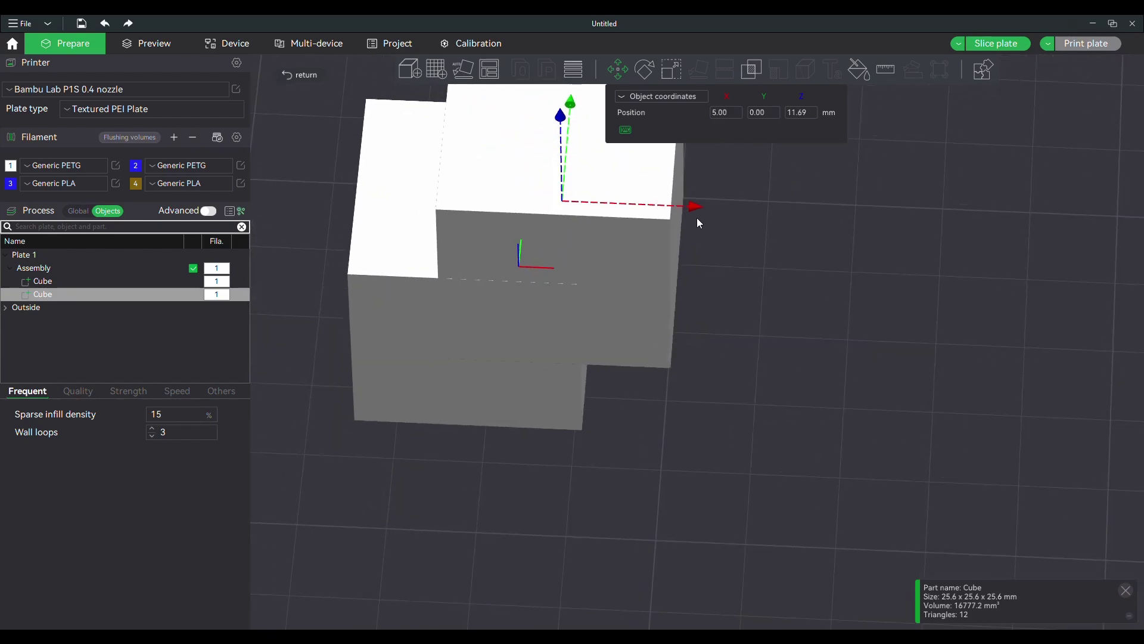
{"action": "left_click_drag", "start_coordinate": [695, 209], "coordinate": [618, 192]}
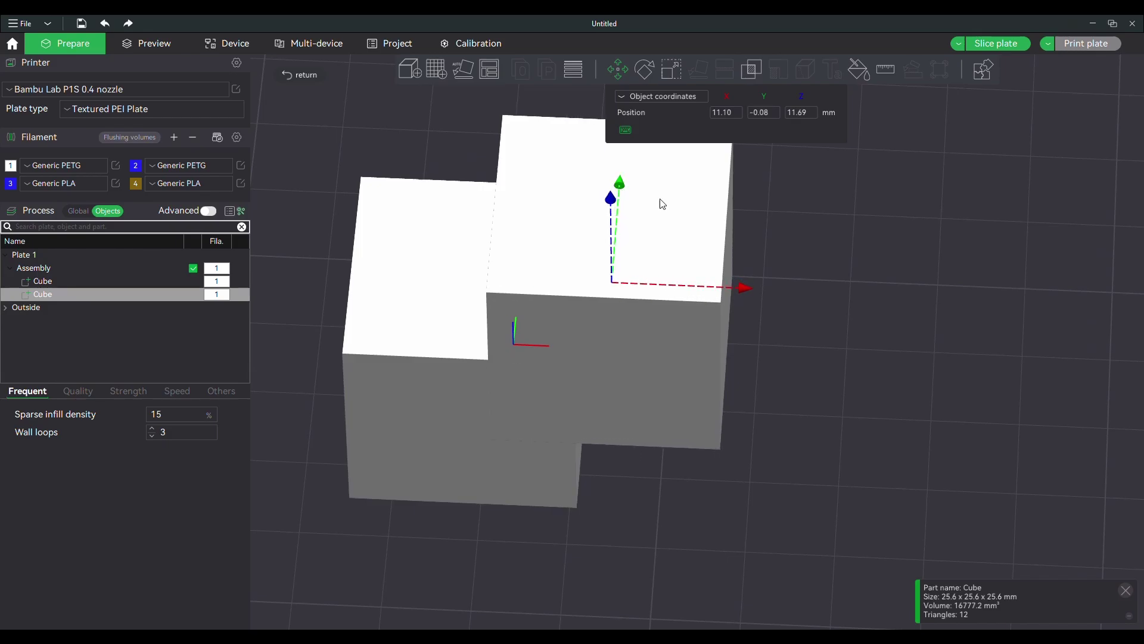
{"action": "left_click_drag", "start_coordinate": [793, 330], "coordinate": [751, 323]}
{"action": "left_click", "coordinate": [774, 310]}
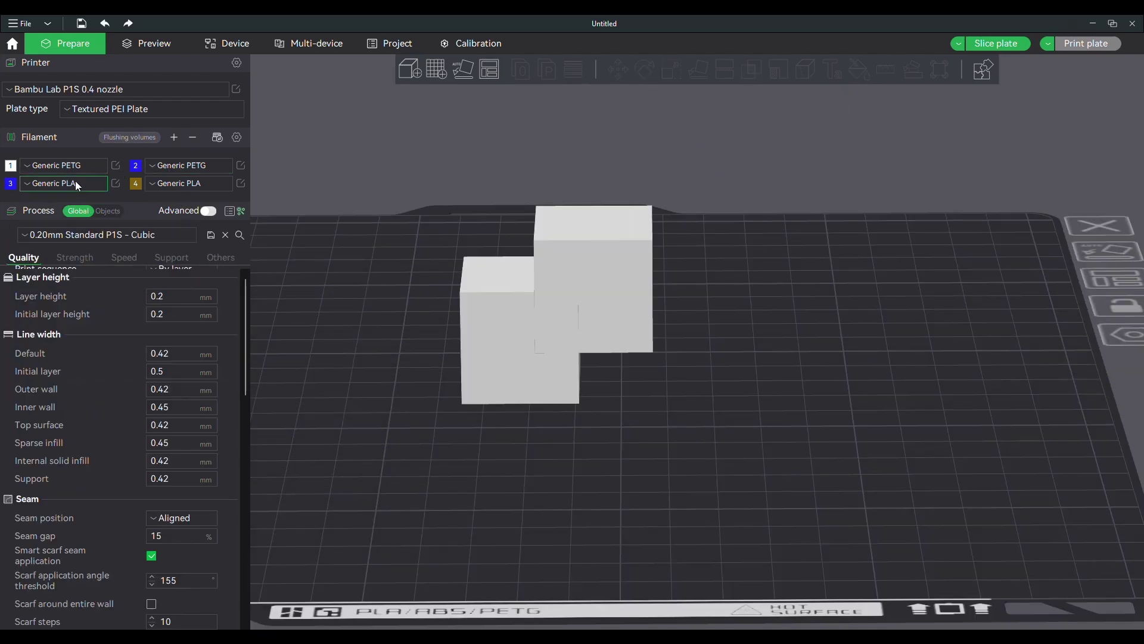
Assign filament 3, blue PLA, to the cube assembly.
{"action": "left_click", "coordinate": [532, 305]}
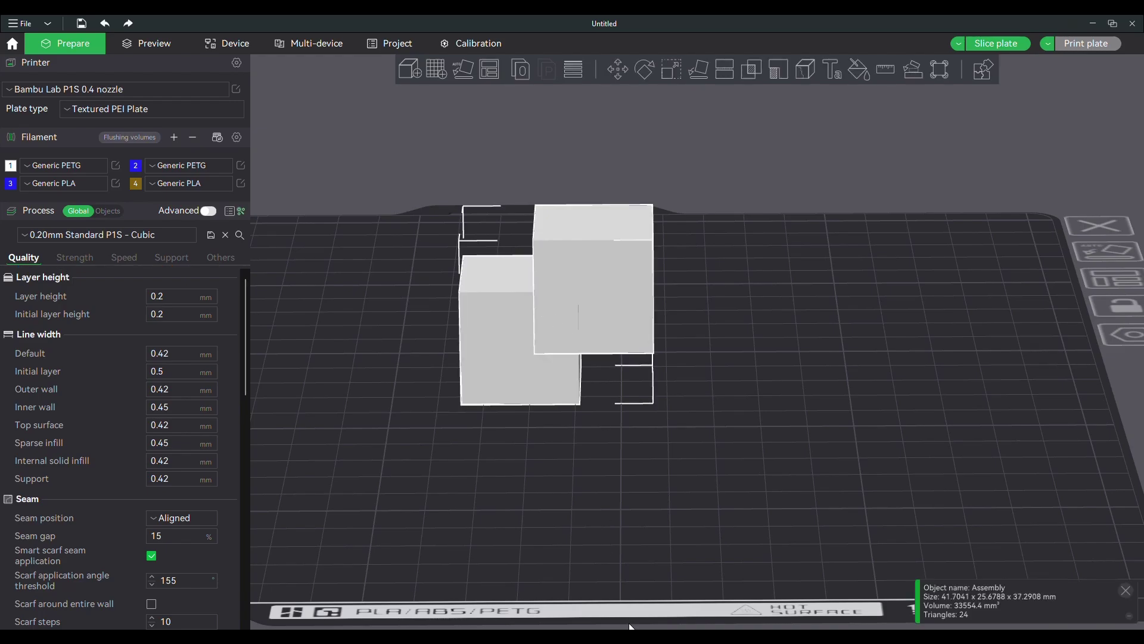
{"action": "key", "text": "3"}
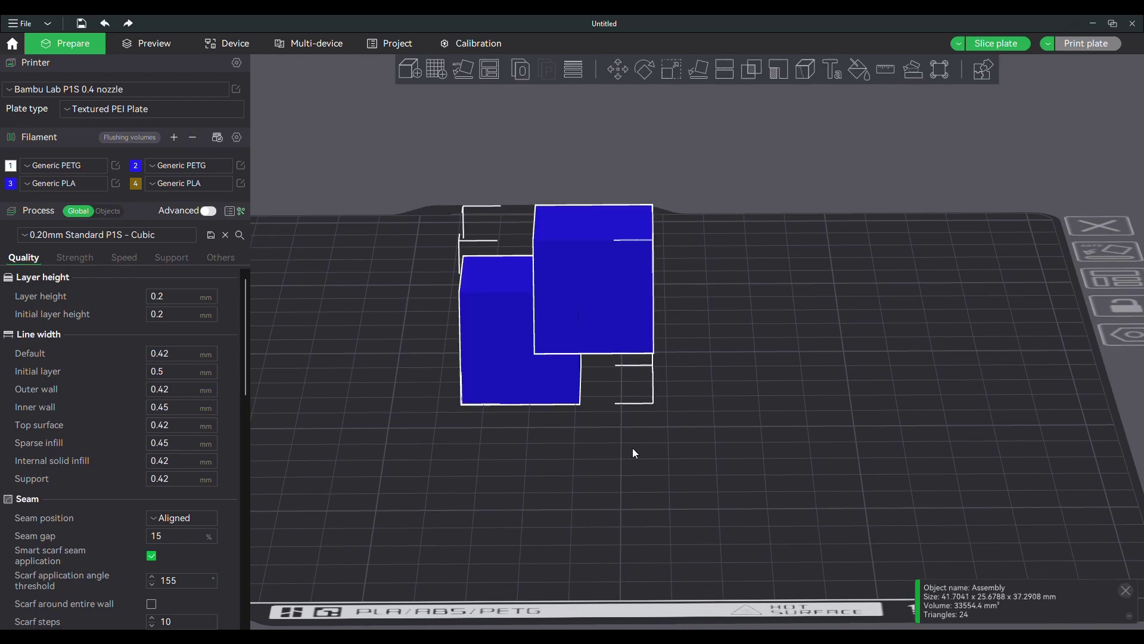
{"action": "left_click", "coordinate": [618, 416]}
{"action": "scroll", "coordinate": [619, 416], "scroll_direction": "up", "scroll_amount": 5}
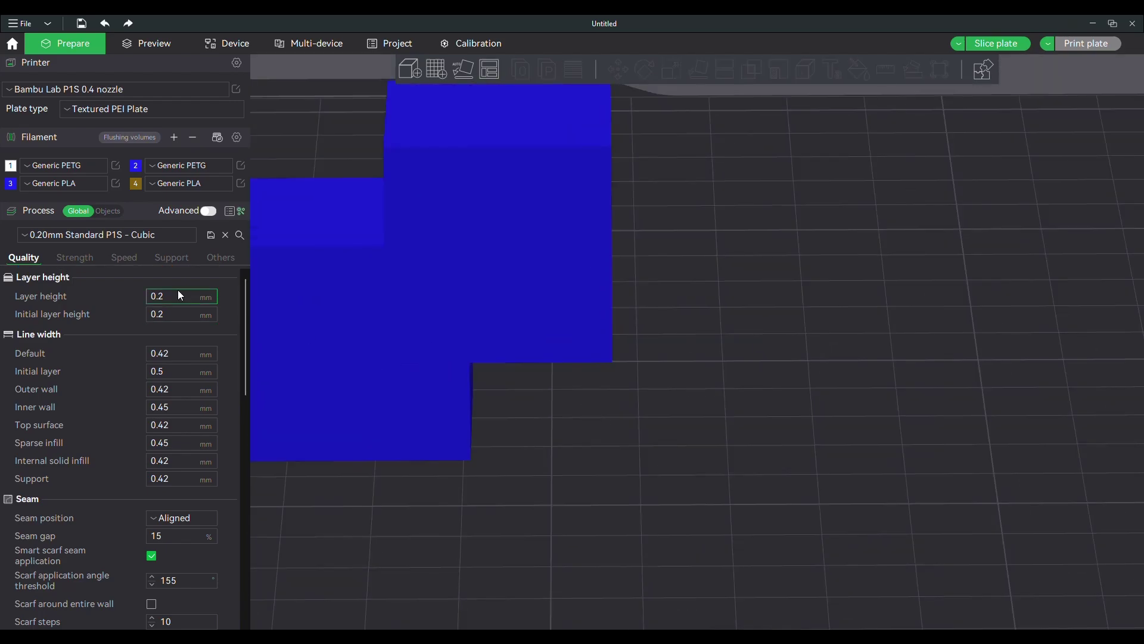
Enable supports with a PETG rectilinear interface, top Z distance 0 and top interface spacing 0.
{"action": "left_click", "coordinate": [168, 260]}
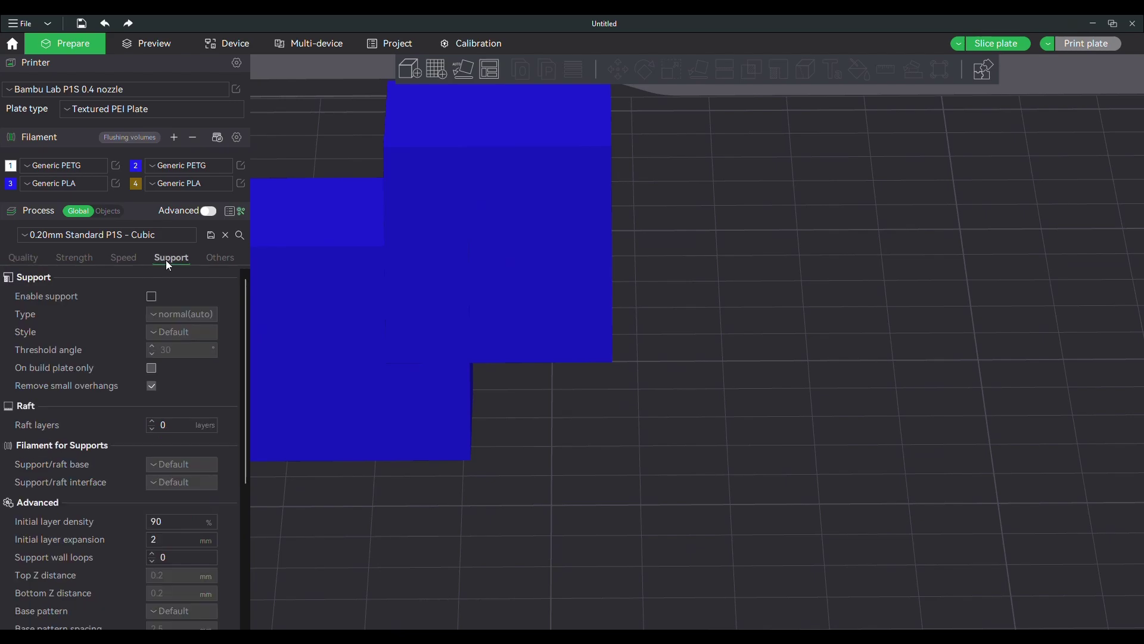
{"action": "left_click", "coordinate": [153, 297]}
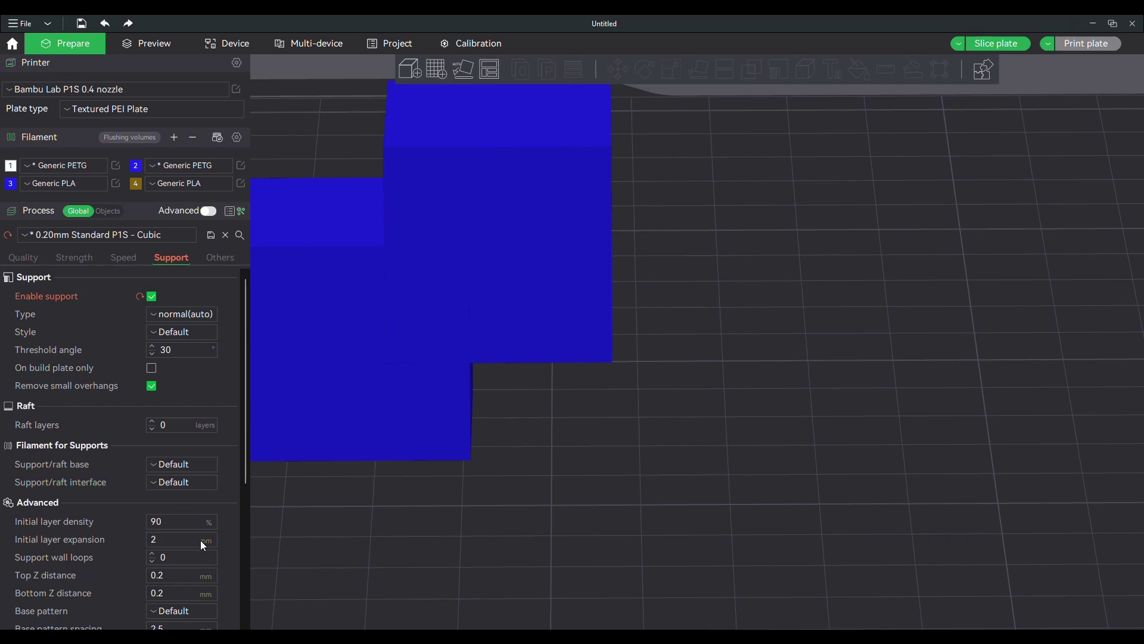
{"action": "key", "text": "Down"}
{"action": "key", "text": "Down"}
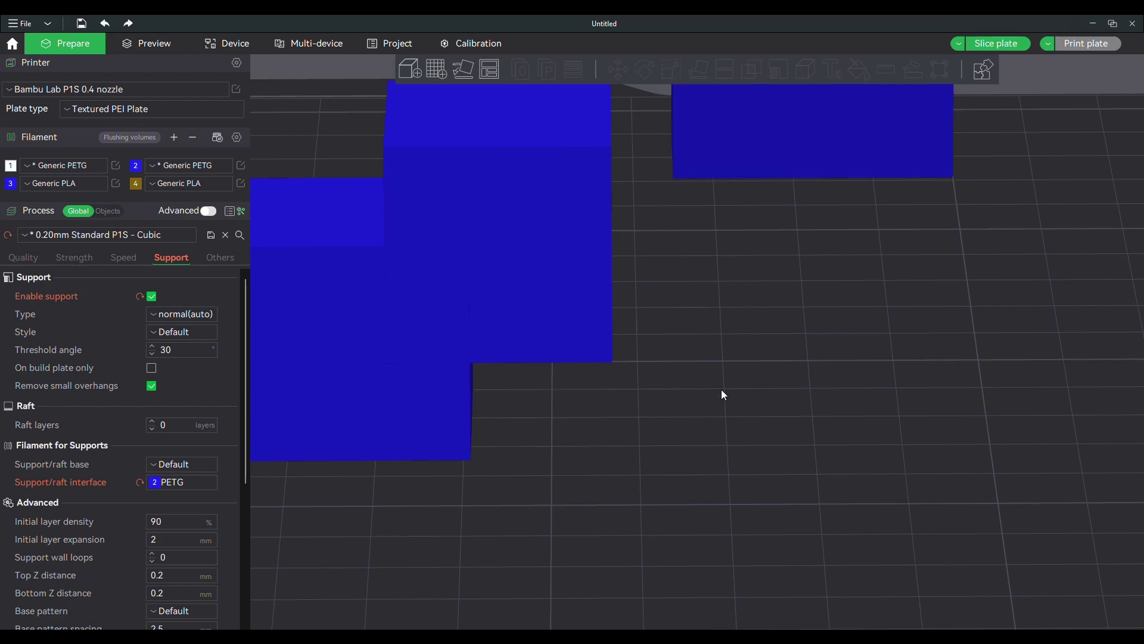
{"action": "scroll", "coordinate": [118, 463], "scroll_direction": "down", "scroll_amount": 5}
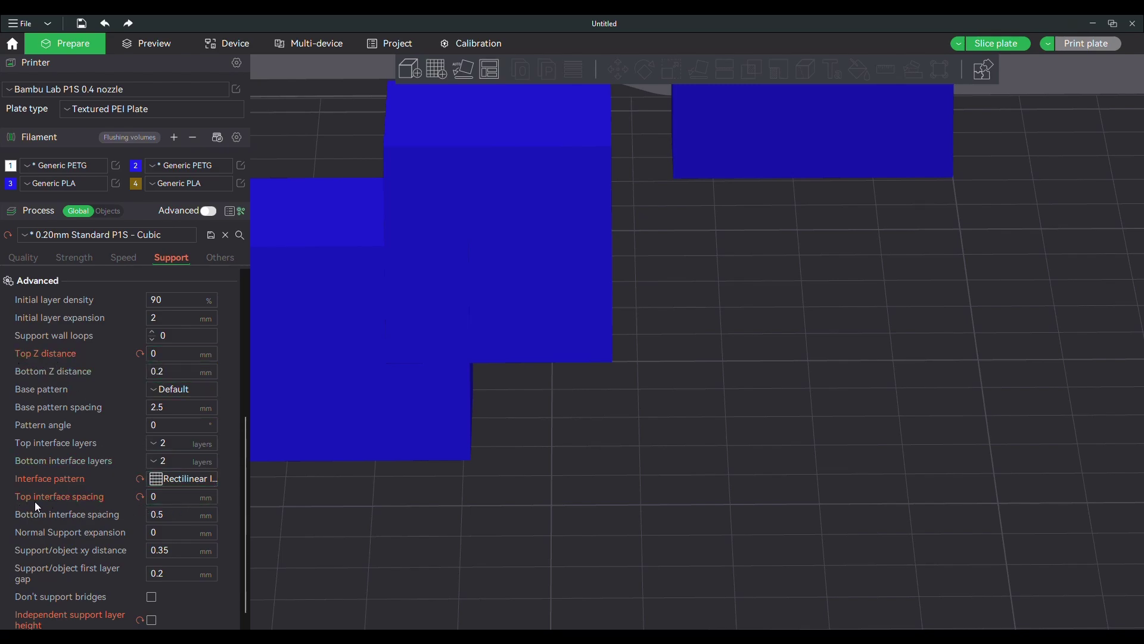
{"action": "scroll", "coordinate": [210, 549], "scroll_direction": "down", "scroll_amount": 1}
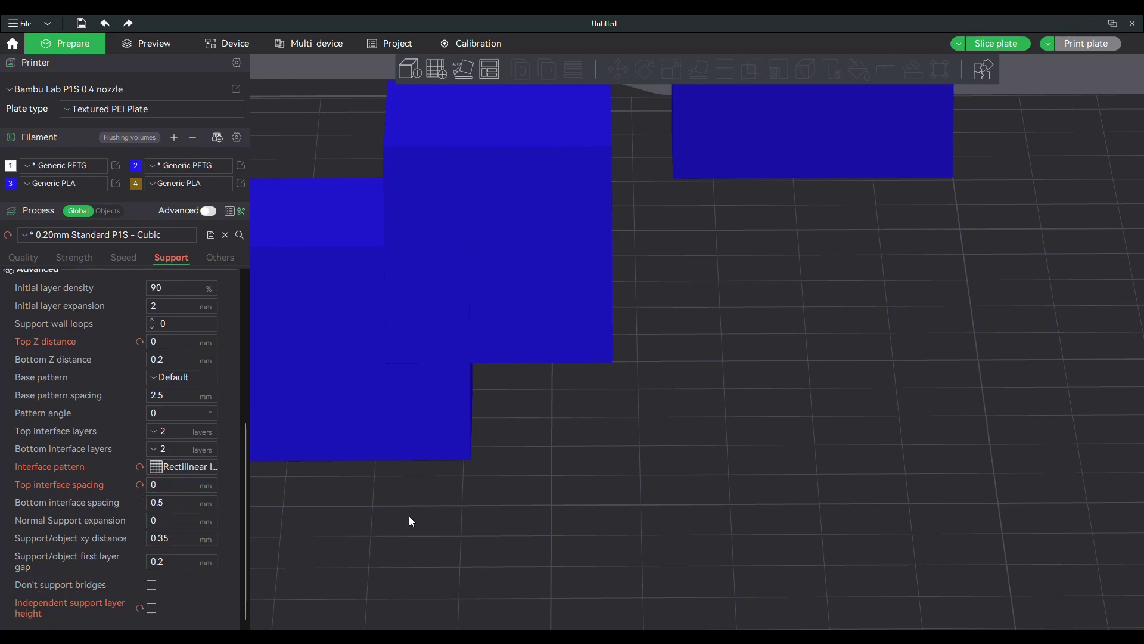
{"action": "scroll", "coordinate": [571, 410], "scroll_direction": "down", "scroll_amount": 4}
{"action": "left_click_drag", "start_coordinate": [586, 412], "coordinate": [999, 116]}
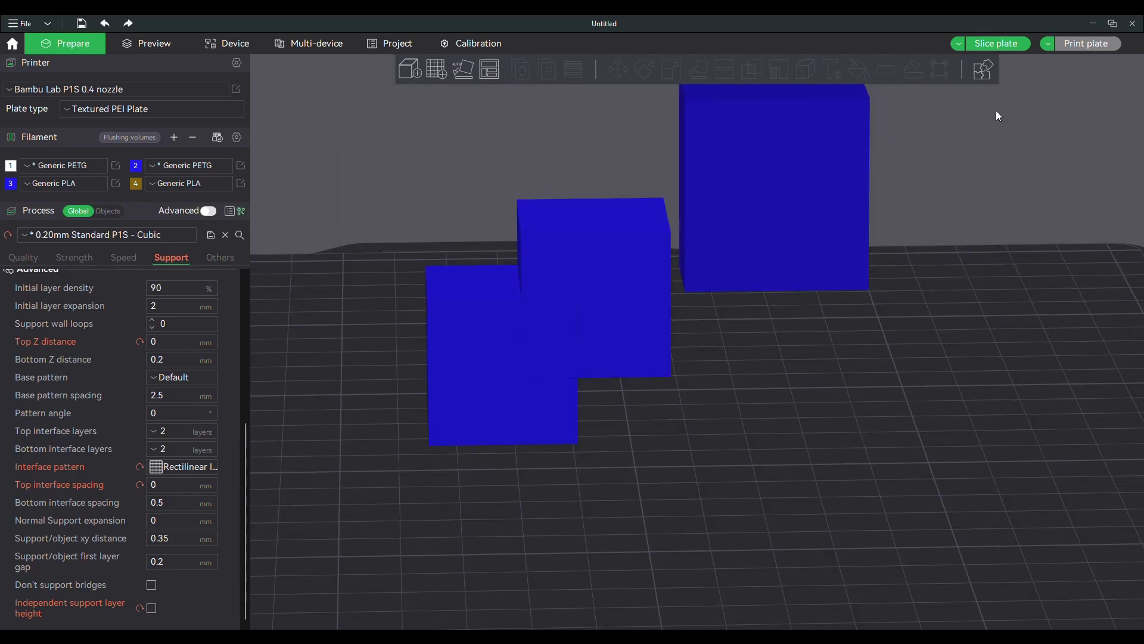
{"action": "left_click", "coordinate": [1006, 45]}
Orbit the sliced preview and scrub the layer slider to inspect the supports under the overhang.
{"action": "left_click_drag", "start_coordinate": [644, 392], "coordinate": [713, 366]}
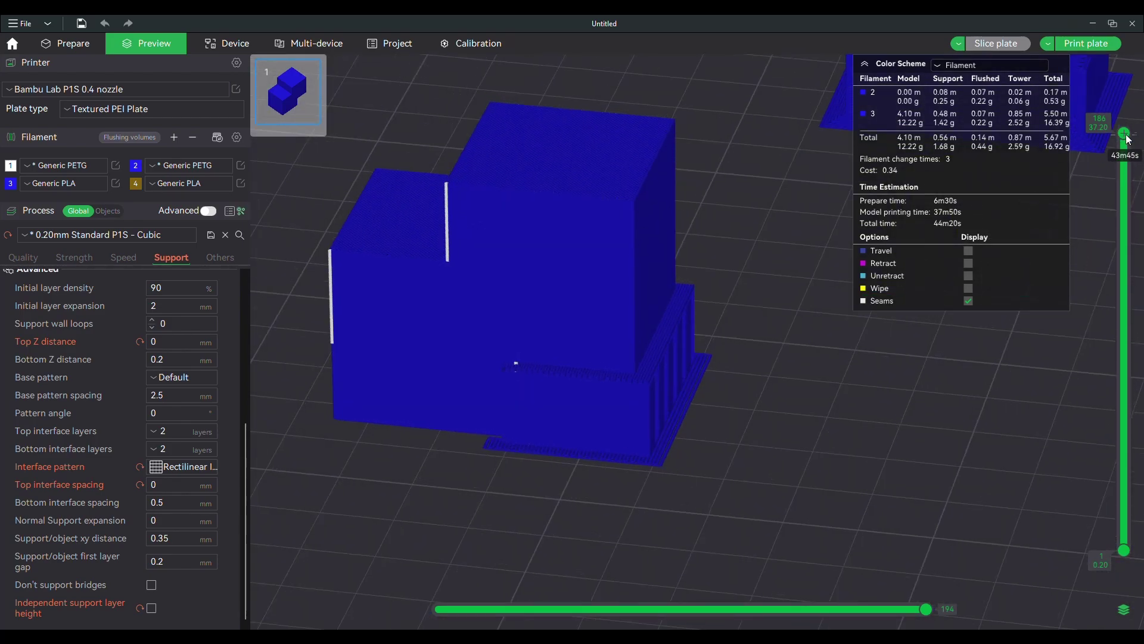
{"action": "left_click_drag", "start_coordinate": [1128, 139], "coordinate": [1076, 137]}
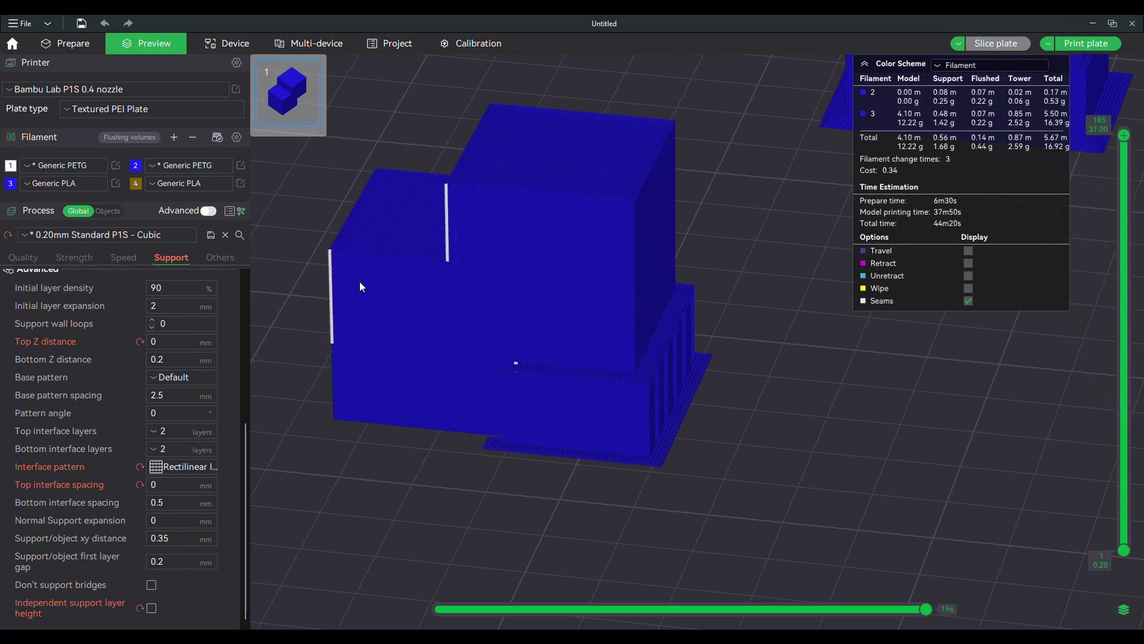
Set sparse infill density to 5% on the Strength tab and re-slice the plate.
{"action": "left_click", "coordinate": [67, 257]}
{"action": "left_click_drag", "start_coordinate": [167, 340], "coordinate": [144, 343]}
{"action": "type", "text": "5"}
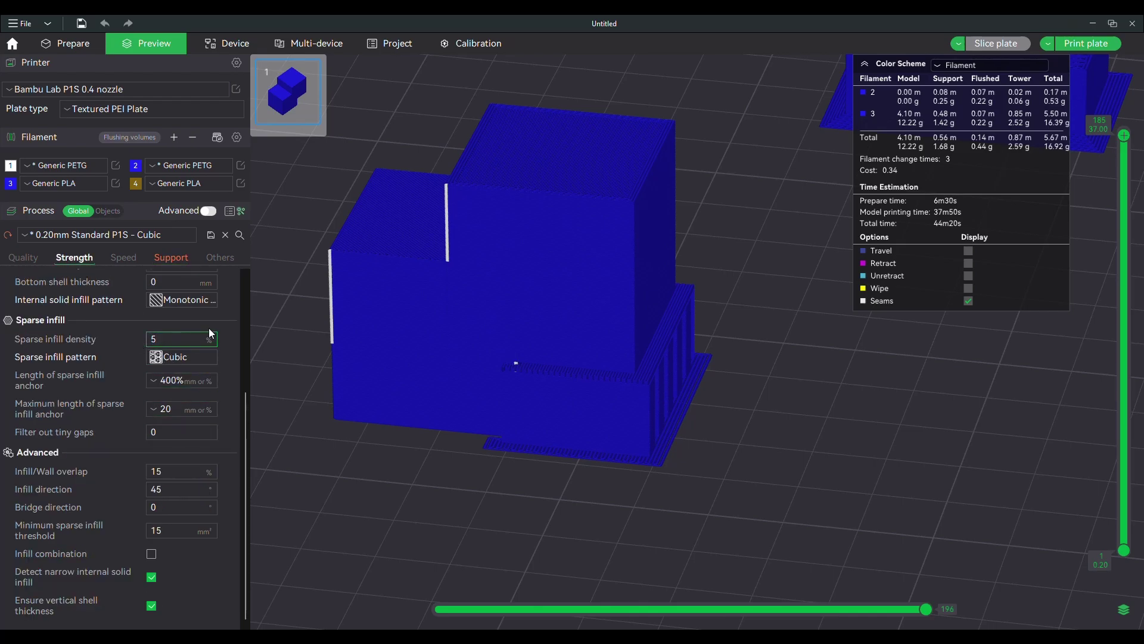
{"action": "left_click", "coordinate": [283, 431]}
{"action": "left_click_drag", "start_coordinate": [359, 397], "coordinate": [409, 406]}
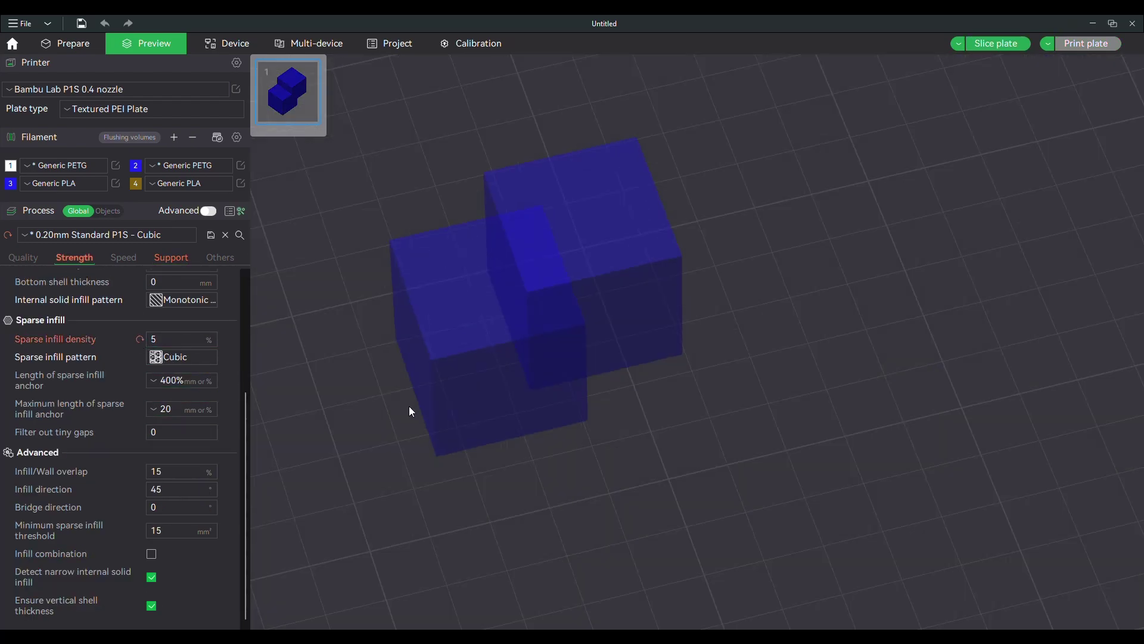
{"action": "left_click", "coordinate": [1011, 45]}
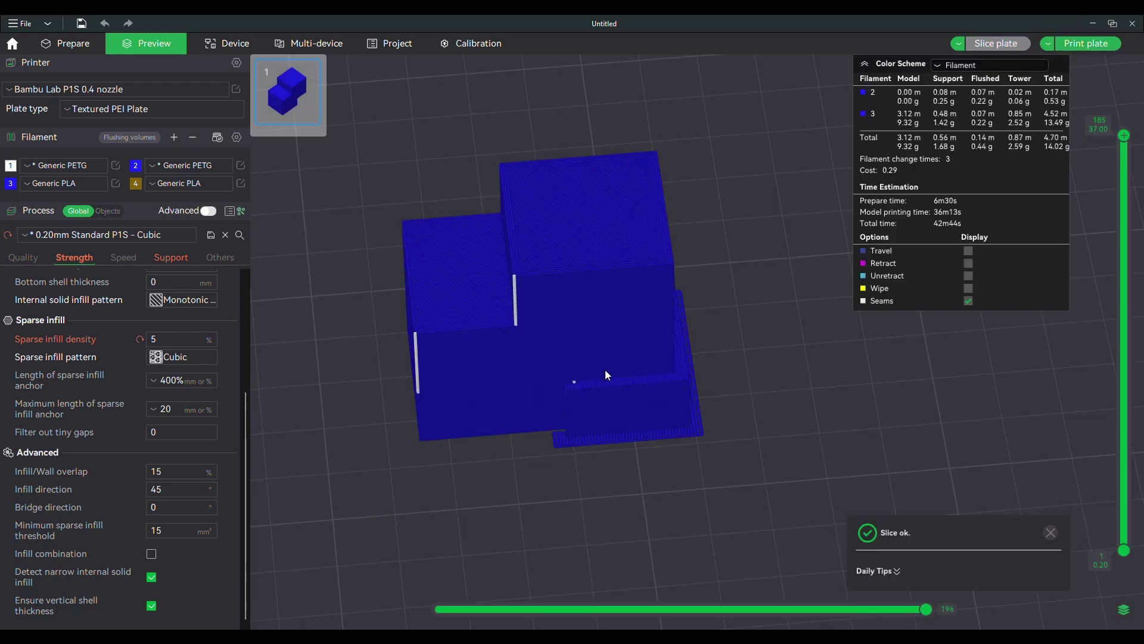
{"action": "left_click_drag", "start_coordinate": [741, 406], "coordinate": [718, 376]}
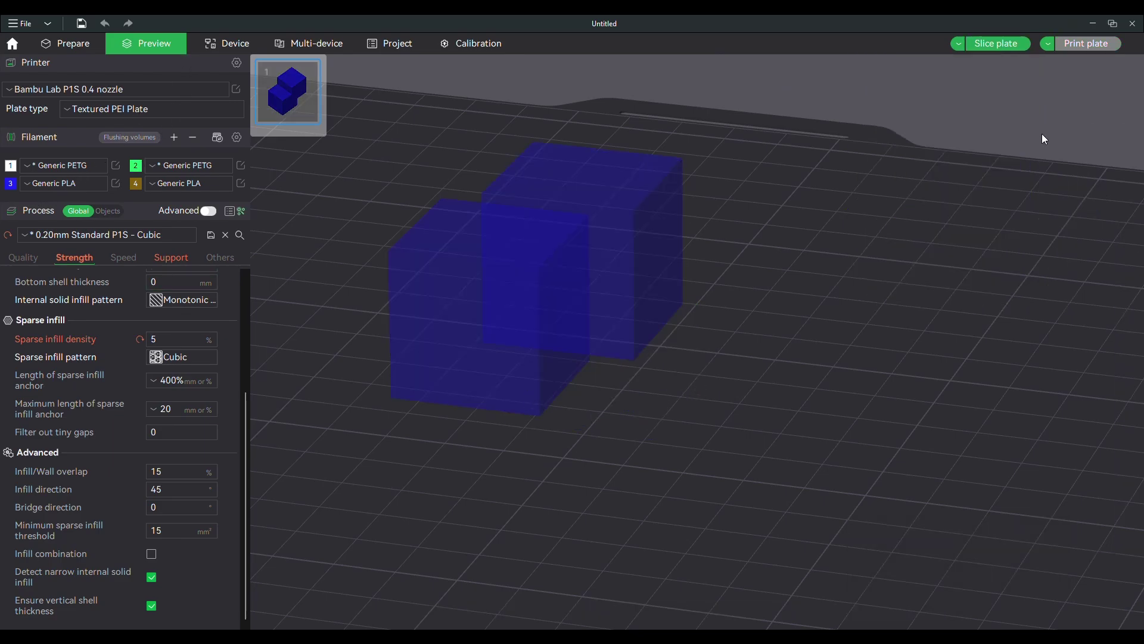
Re-slice and view the green PETG interface under the overhang from the front.
{"action": "left_click", "coordinate": [1003, 45]}
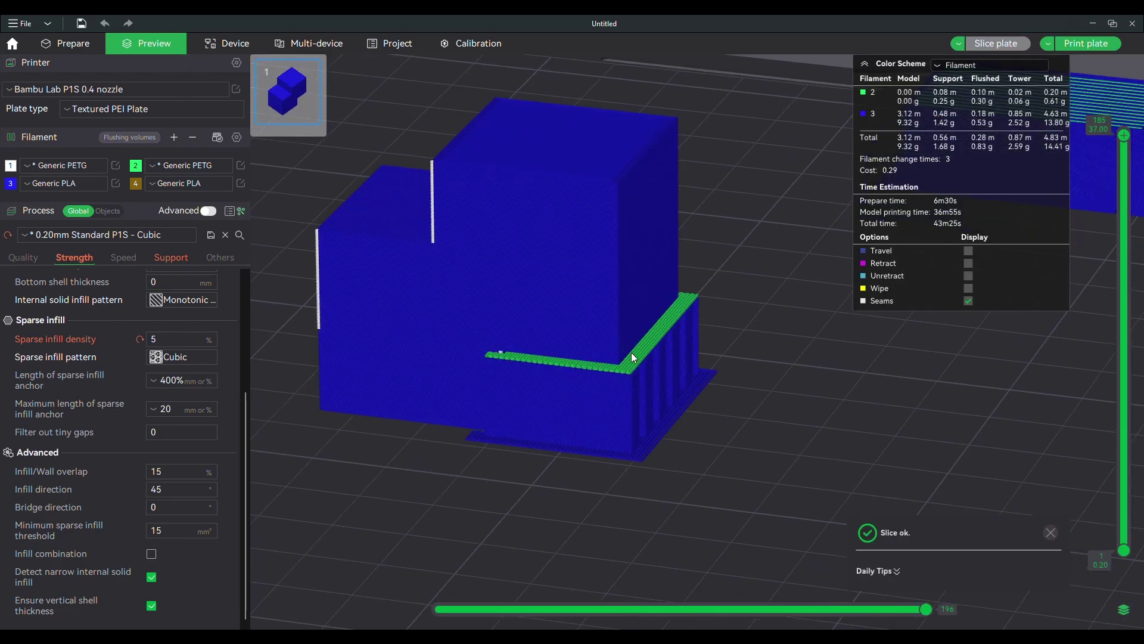
{"action": "scroll", "coordinate": [632, 353], "scroll_direction": "up", "scroll_amount": 3}
{"action": "left_click_drag", "start_coordinate": [592, 366], "coordinate": [720, 384]}
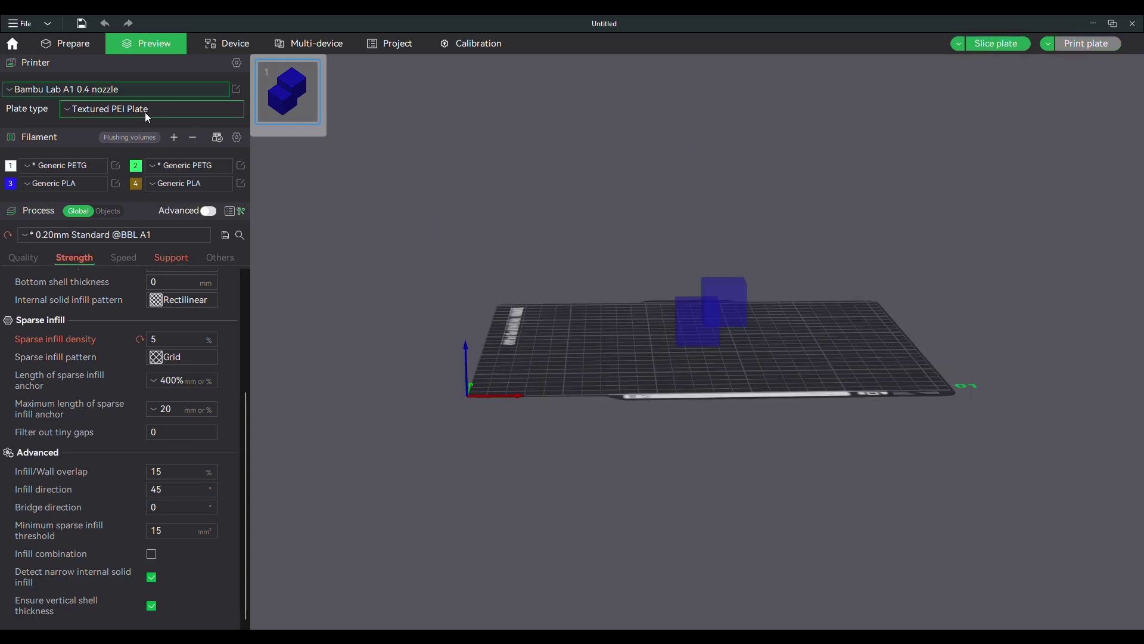
Check the Device page, then move the green prime tower away from the cubes and re-slice.
{"action": "left_click", "coordinate": [209, 48]}
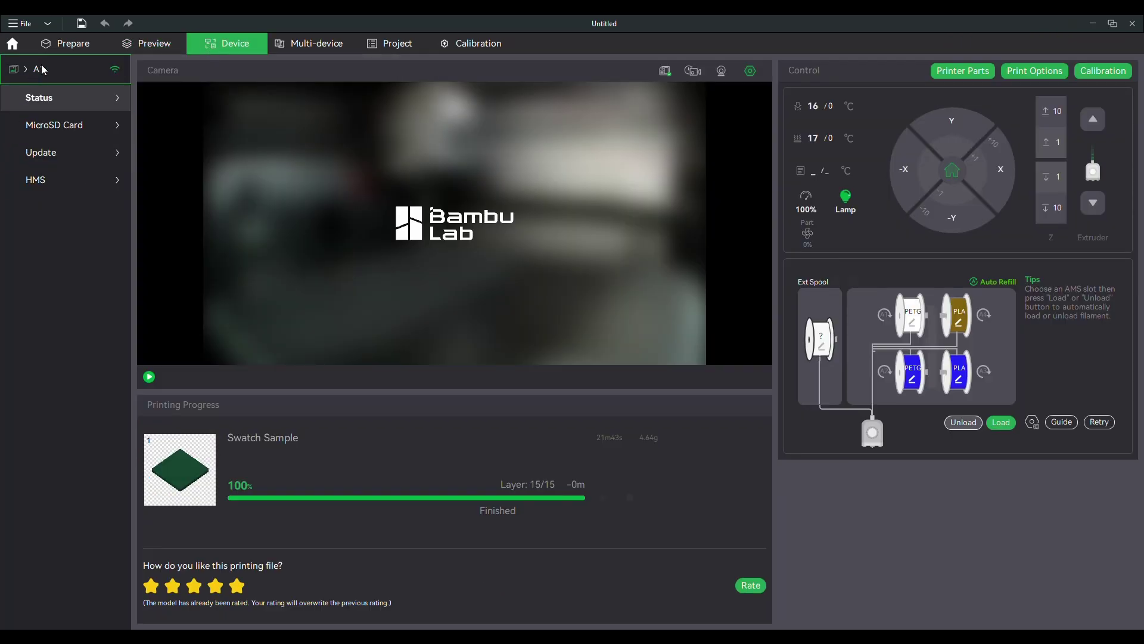
{"action": "left_click", "coordinate": [87, 51]}
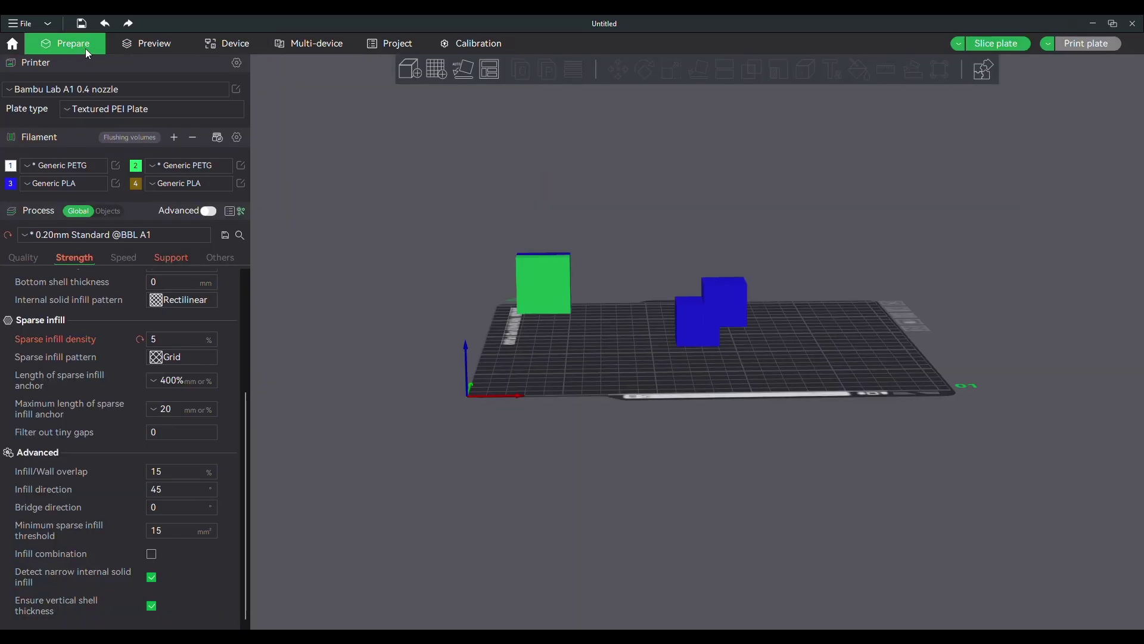
{"action": "left_click_drag", "start_coordinate": [670, 336], "coordinate": [741, 373]}
{"action": "left_click_drag", "start_coordinate": [559, 240], "coordinate": [618, 238]}
{"action": "scroll", "coordinate": [691, 303], "scroll_direction": "up", "scroll_amount": 5}
{"action": "right_click_drag", "start_coordinate": [692, 303], "coordinate": [649, 375]}
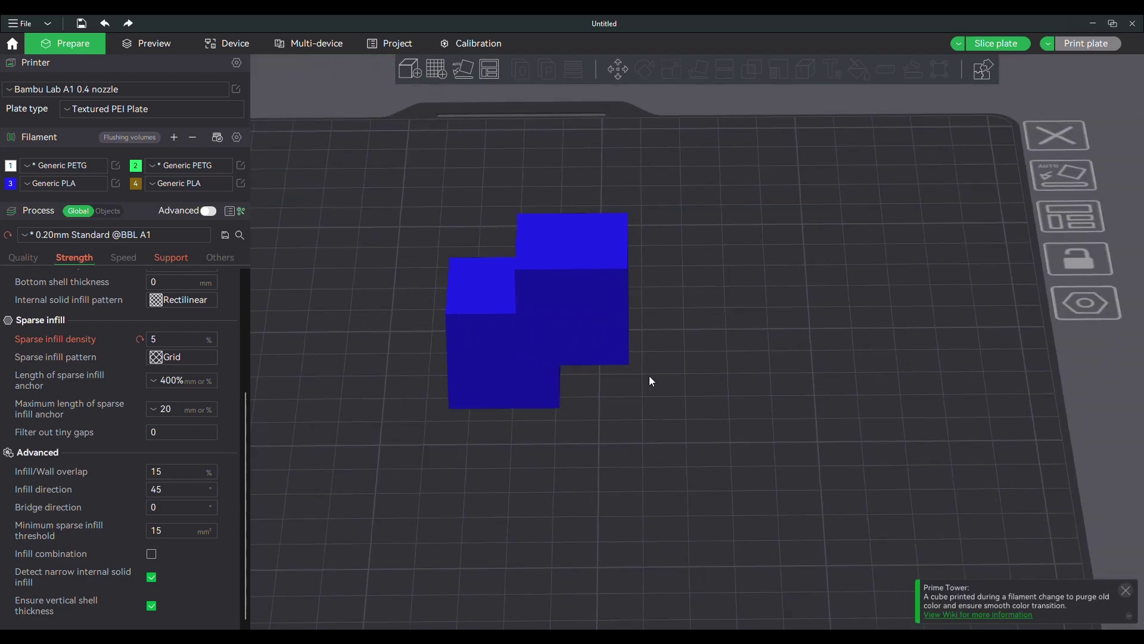
{"action": "left_click", "coordinate": [991, 44]}
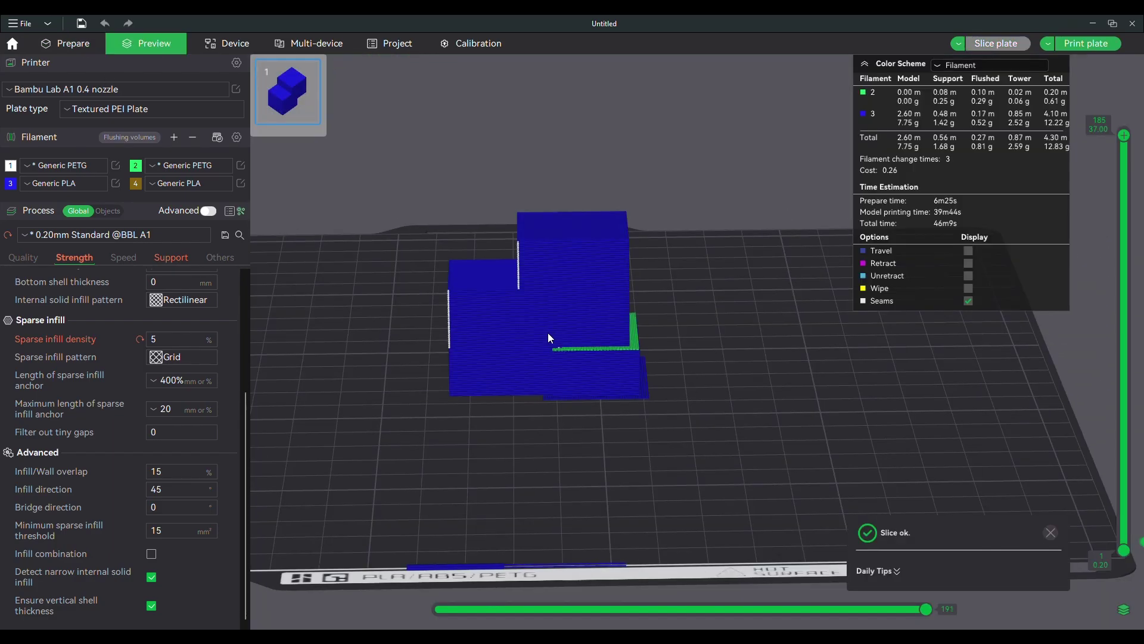
{"action": "scroll", "coordinate": [653, 370], "scroll_direction": "up", "scroll_amount": 3}
{"action": "mouse_move", "coordinate": [724, 367]}
{"action": "left_mouse_down"}
{"action": "mouse_move", "coordinate": [742, 377]}
{"action": "mouse_move", "coordinate": [740, 366]}
{"action": "mouse_move", "coordinate": [756, 366]}
{"action": "mouse_move", "coordinate": [733, 383]}
{"action": "left_mouse_up"}
{"action": "mouse_move", "coordinate": [1100, 133]}
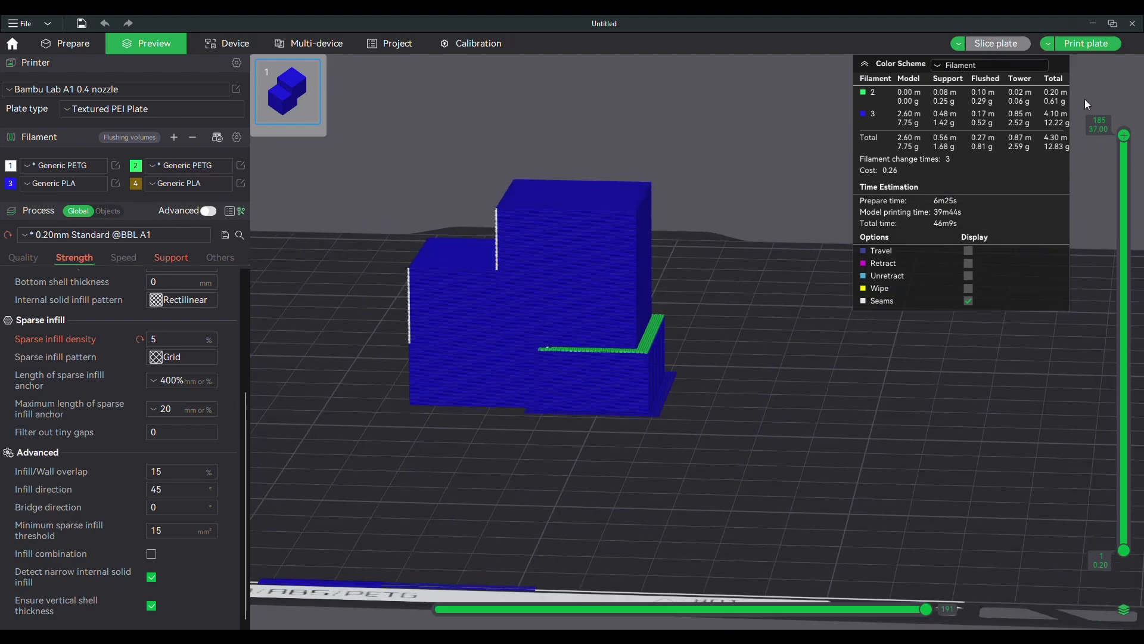